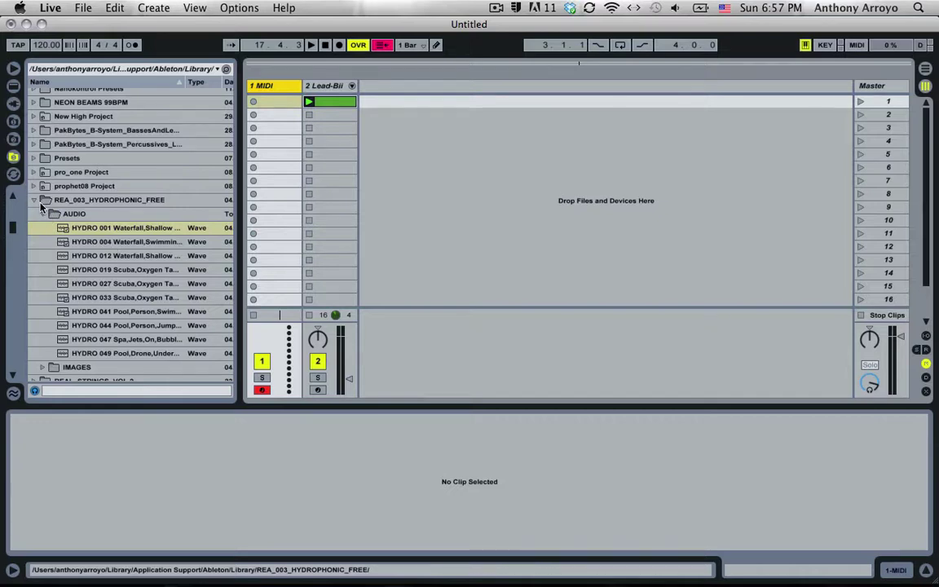
pyautogui.click(13, 70)
pyautogui.click(13, 69)
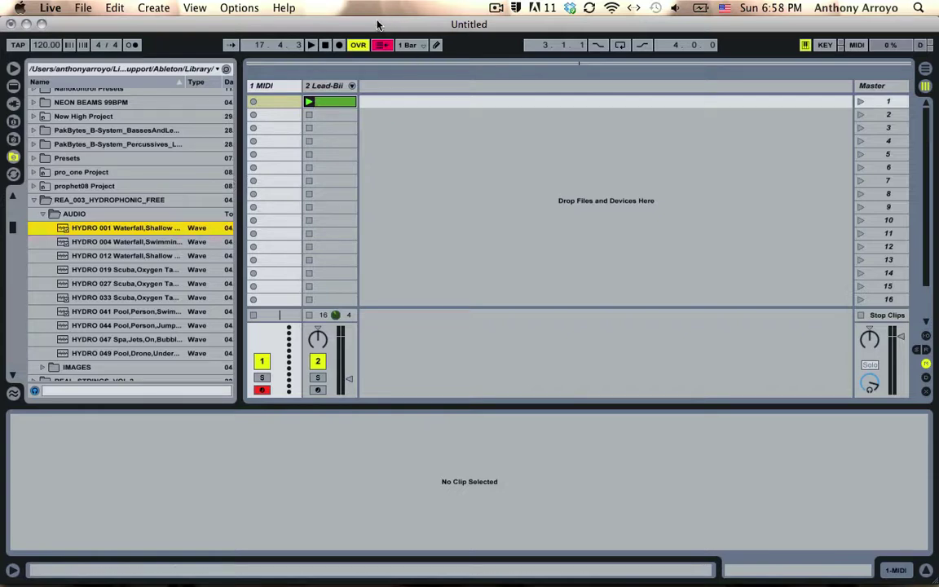
pyautogui.click(277, 88)
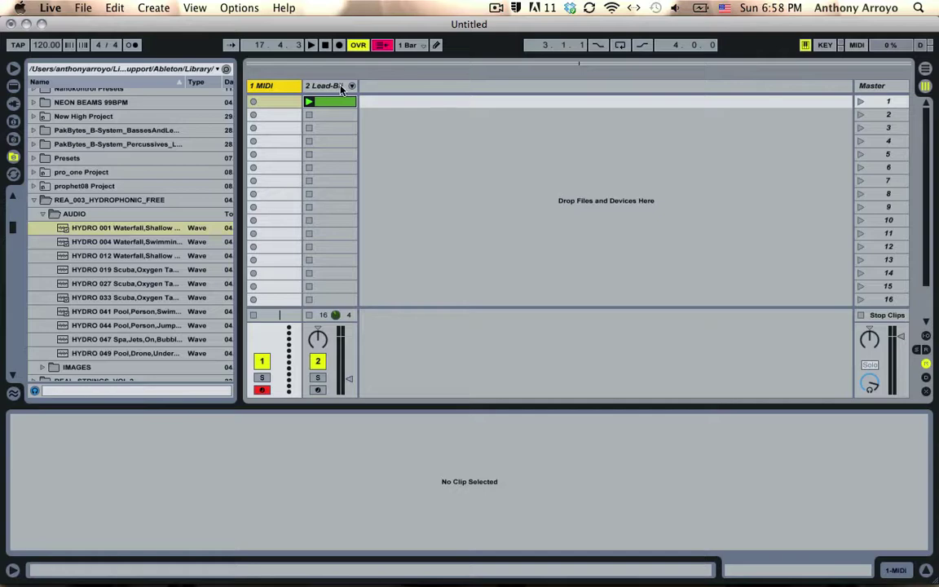
pyautogui.click(314, 86)
# Load the Simpler instrument from the Live Devices browser onto the first MIDI track
pyautogui.click(283, 89)
pyautogui.click(13, 85)
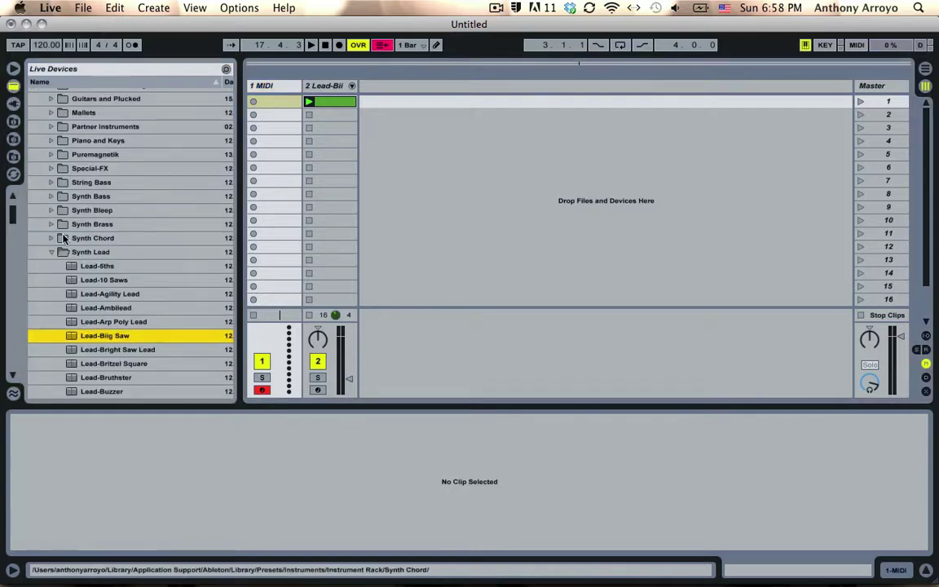
pyautogui.scroll(3, 79, 328)
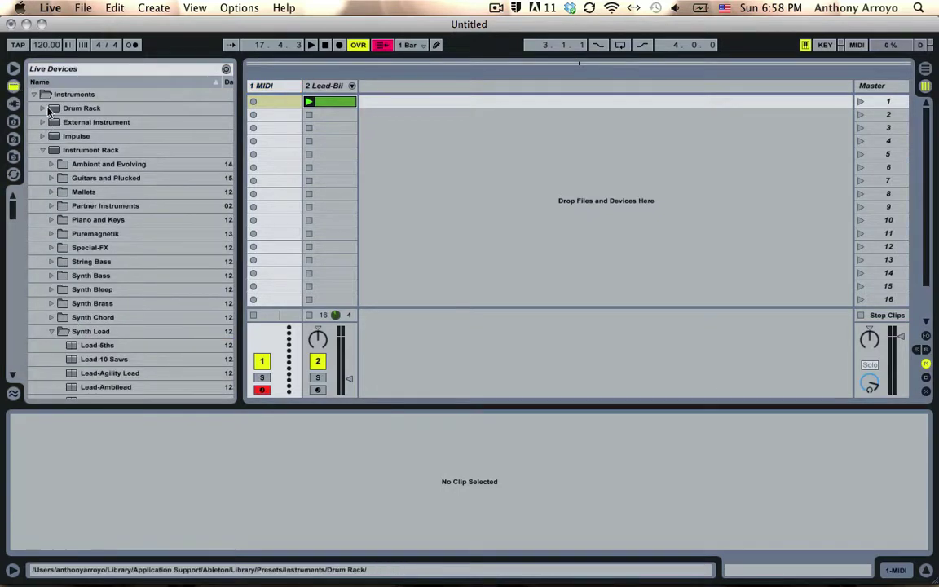
pyautogui.click(59, 150)
pyautogui.click(42, 150)
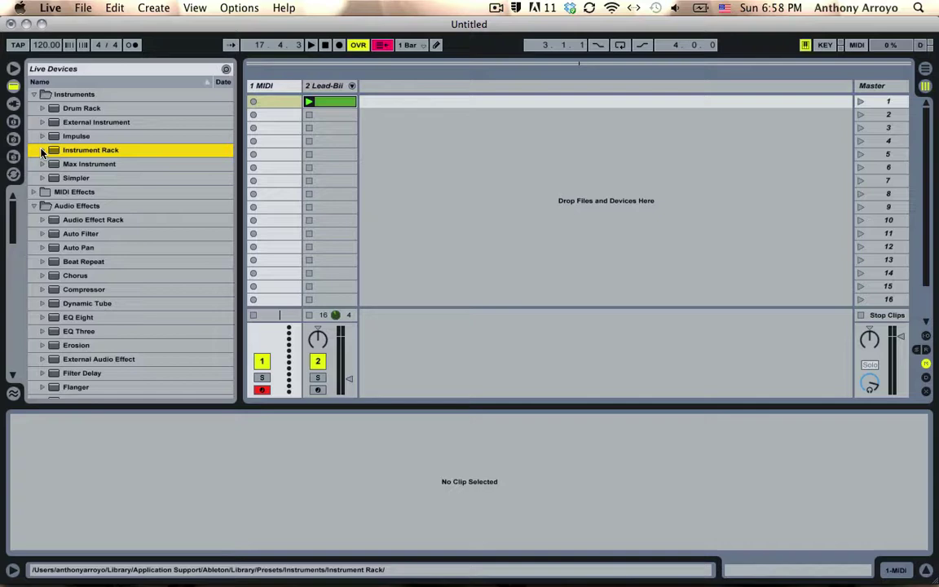
pyautogui.click(45, 94)
pyautogui.click(78, 179)
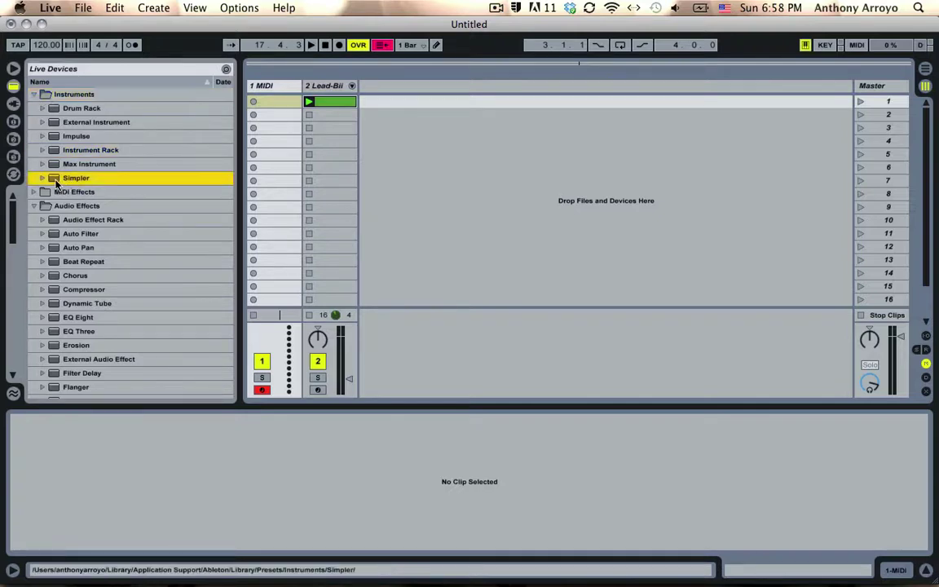
pyautogui.click(263, 88)
pyautogui.moveTo(260, 87); pyautogui.dragTo(261, 87)
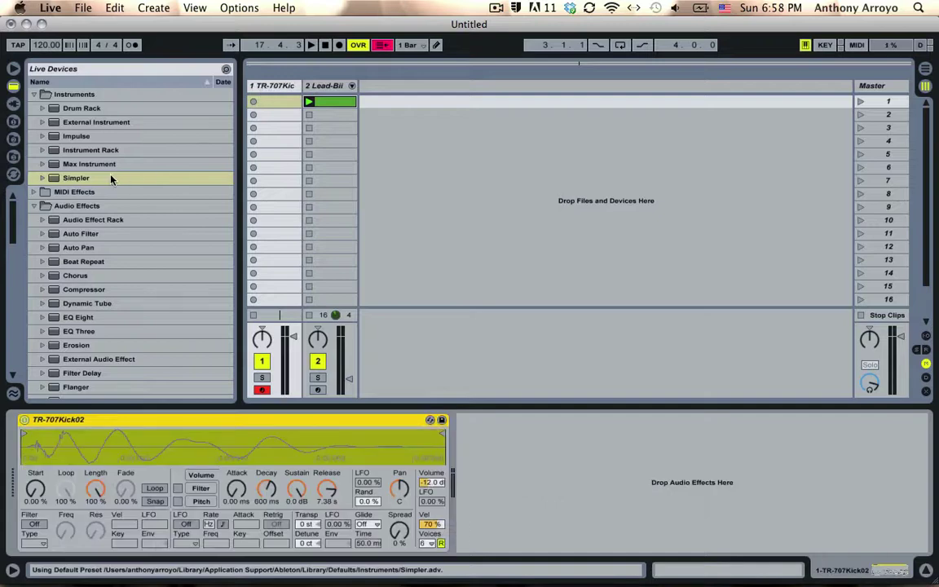
pyautogui.click(76, 181)
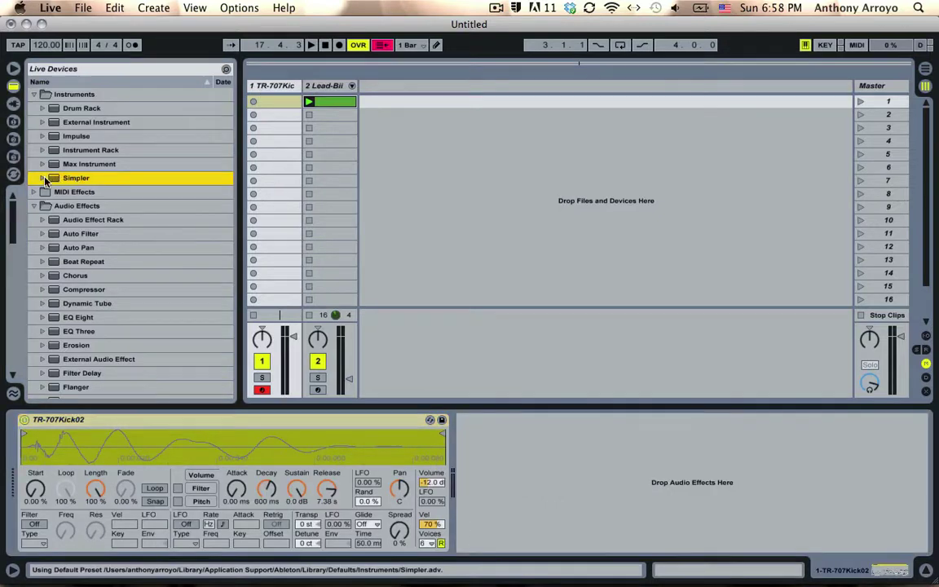
pyautogui.click(42, 179)
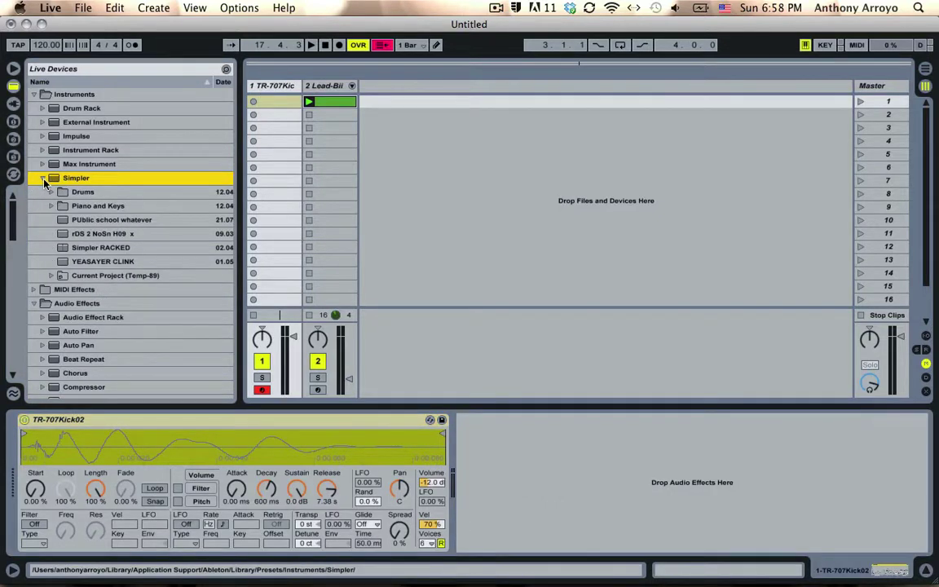
pyautogui.click(42, 179)
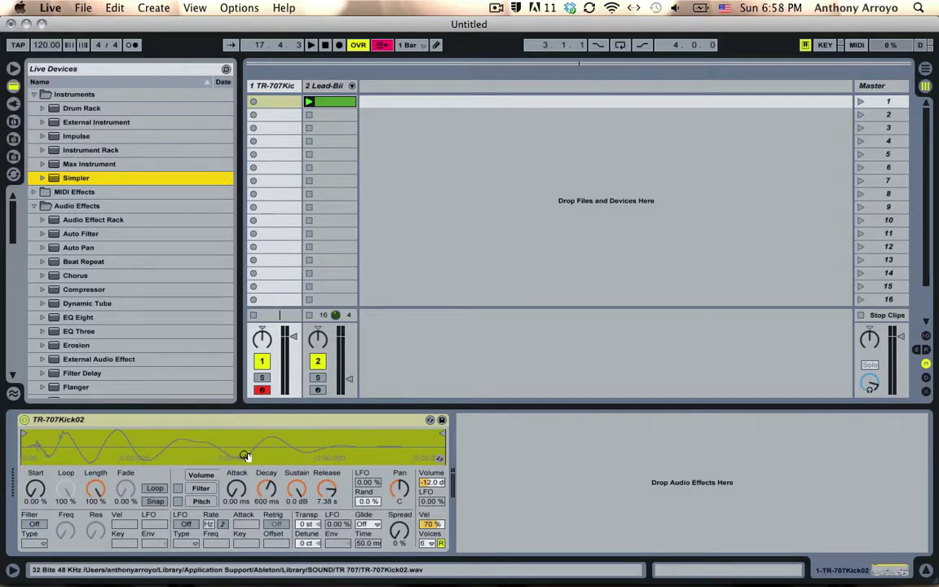
# Load the HYDRO 001 Waterfall wave file from the REA_003_HYDROPHONIC_FREE folder into Simpler, replacing its sample, and hide the browser
pyautogui.click(13, 158)
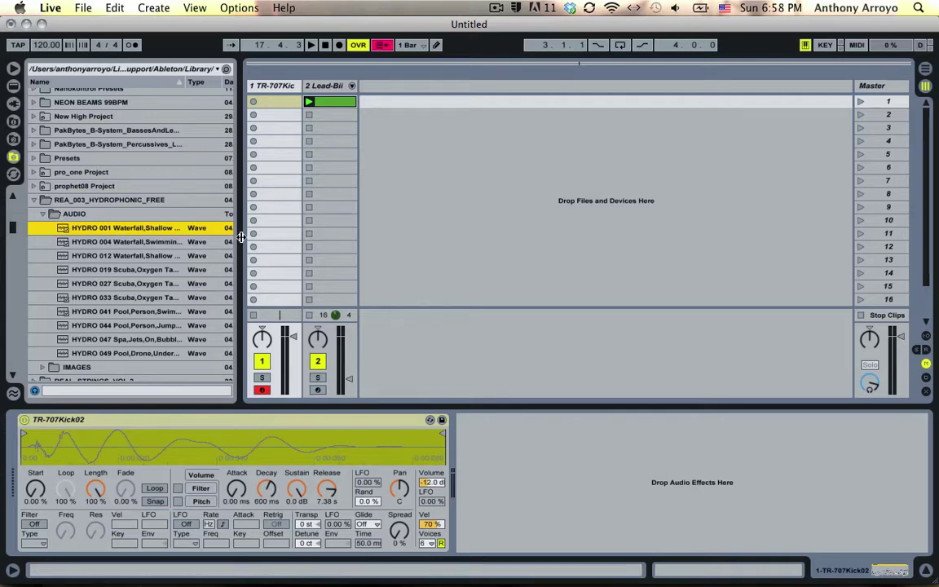
pyautogui.click(119, 229)
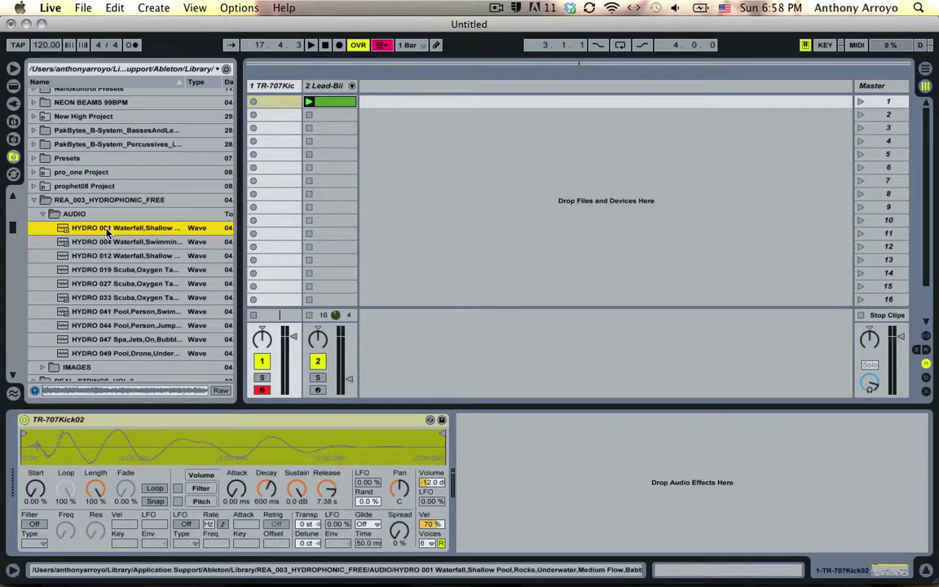
pyautogui.moveTo(173, 450); pyautogui.dragTo(173, 450)
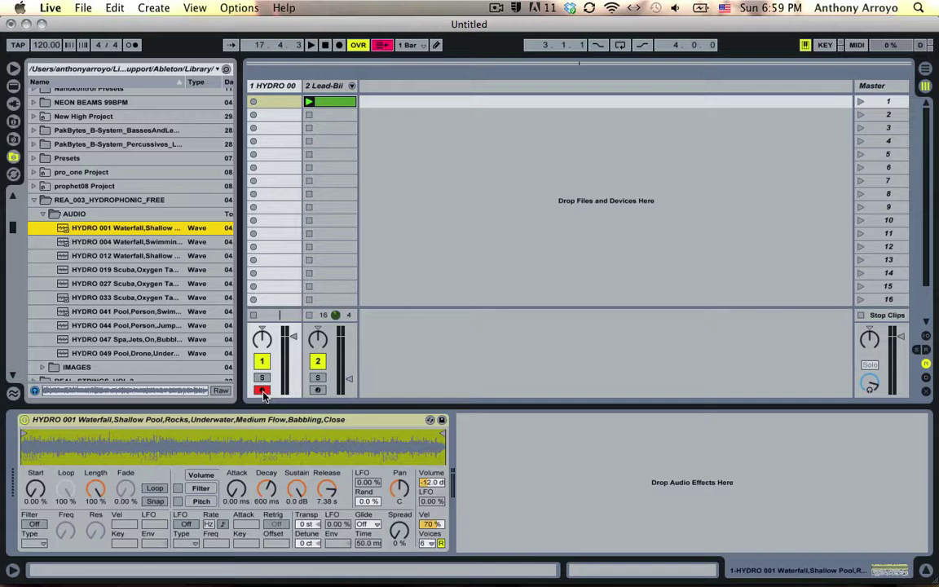
pyautogui.click(12, 68)
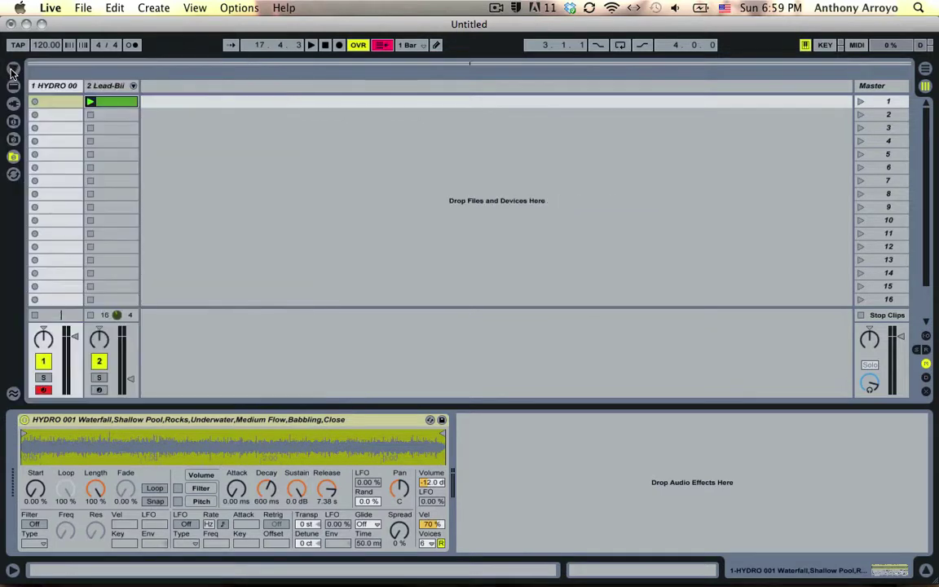
# Select the HYDRO 001 track and play notes to audition the full waterfall sample
pyautogui.click(54, 86)
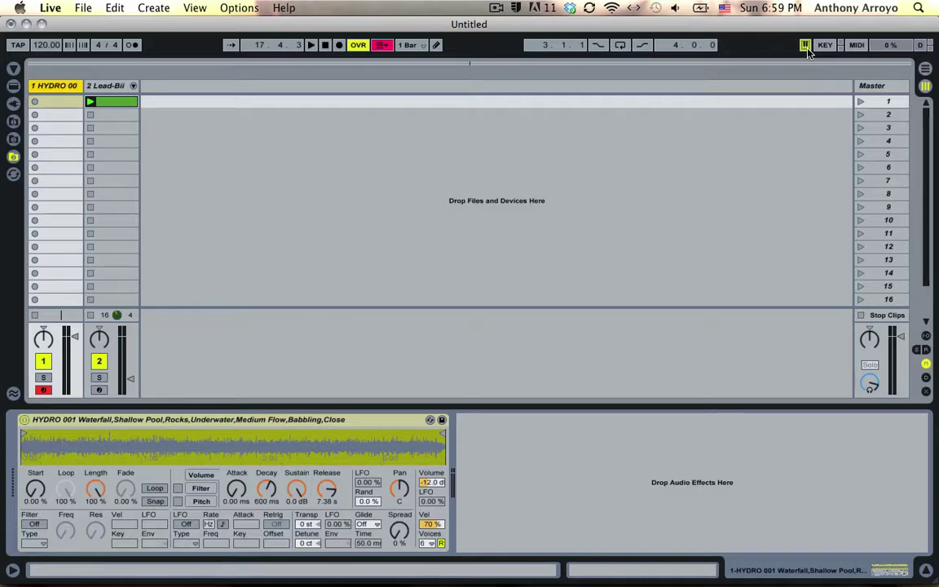
pyautogui.press('a')
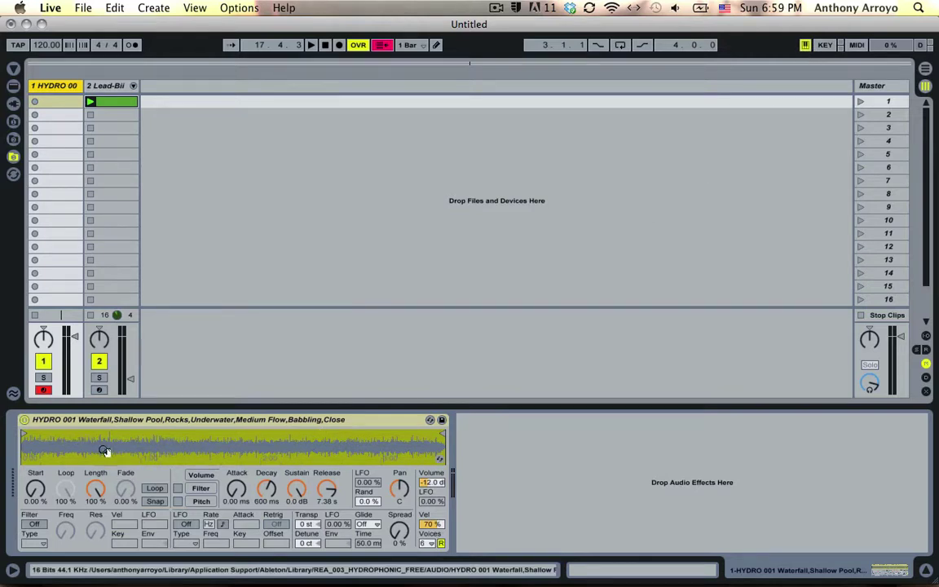
pyautogui.press('a')
# Shorten Simpler's sample region to end at about 4.3 seconds and audition it
pyautogui.moveTo(439, 435)
pyautogui.mouseDown()
pyautogui.moveTo(25, 441)
pyautogui.moveTo(32, 530)
pyautogui.mouseUp()
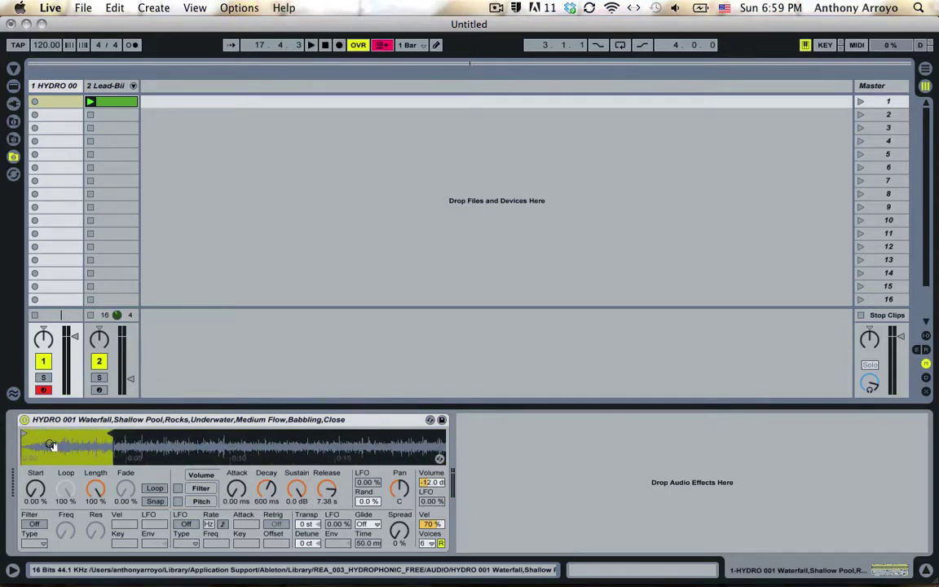
pyautogui.moveTo(81, 447); pyautogui.dragTo(82, 481)
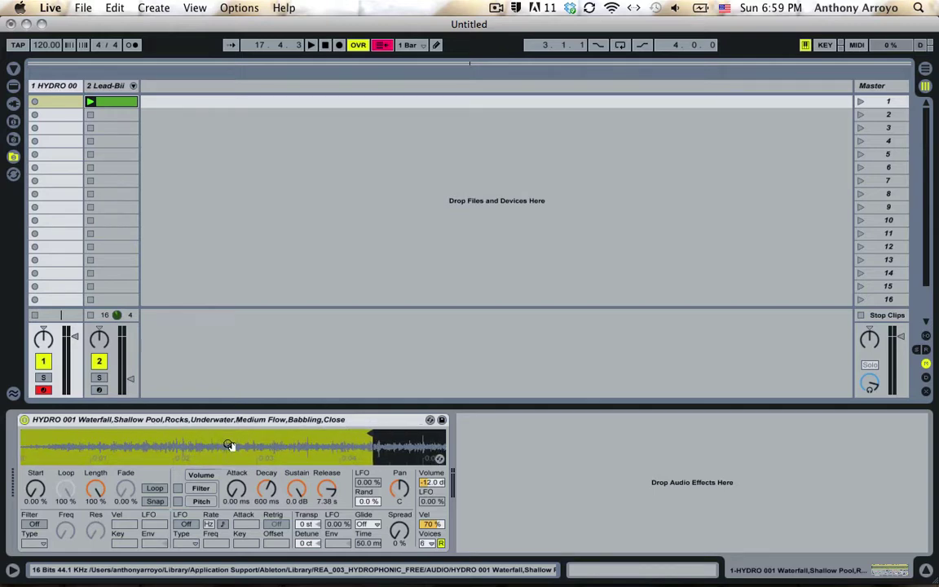
pyautogui.press('a')
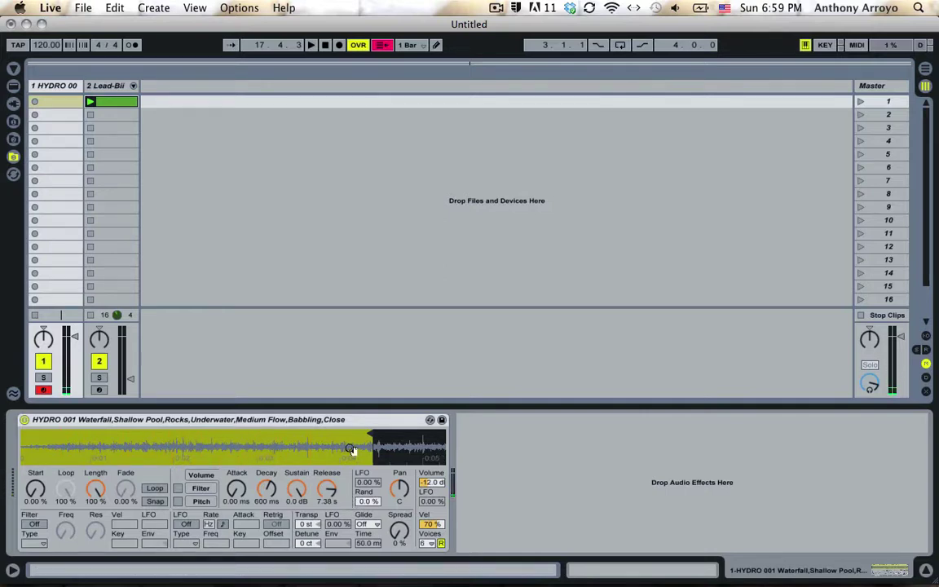
pyautogui.moveTo(193, 453); pyautogui.dragTo(202, 453)
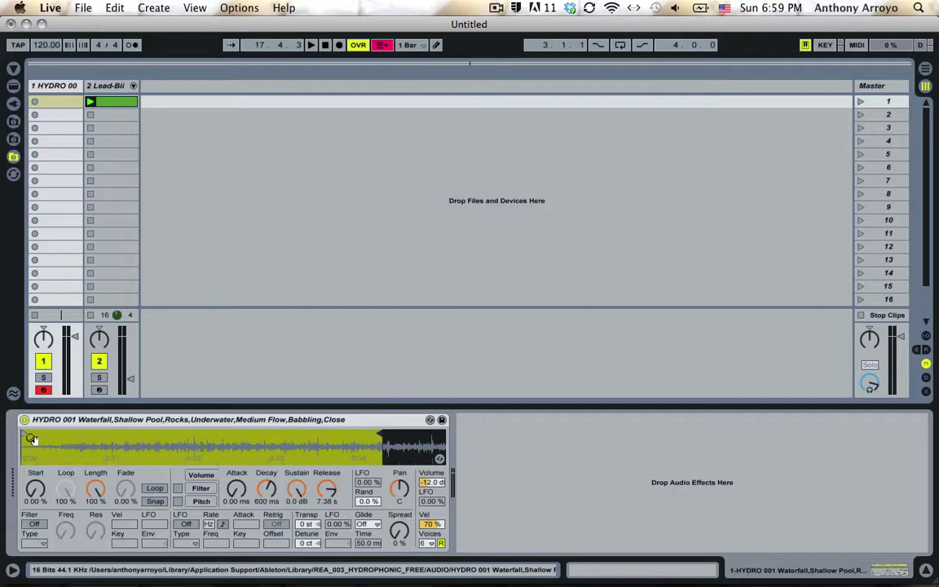
# Narrow Simpler's sample region to a tiny slice from about 1.105 to 1.110 seconds
pyautogui.moveTo(25, 436); pyautogui.dragTo(113, 436)
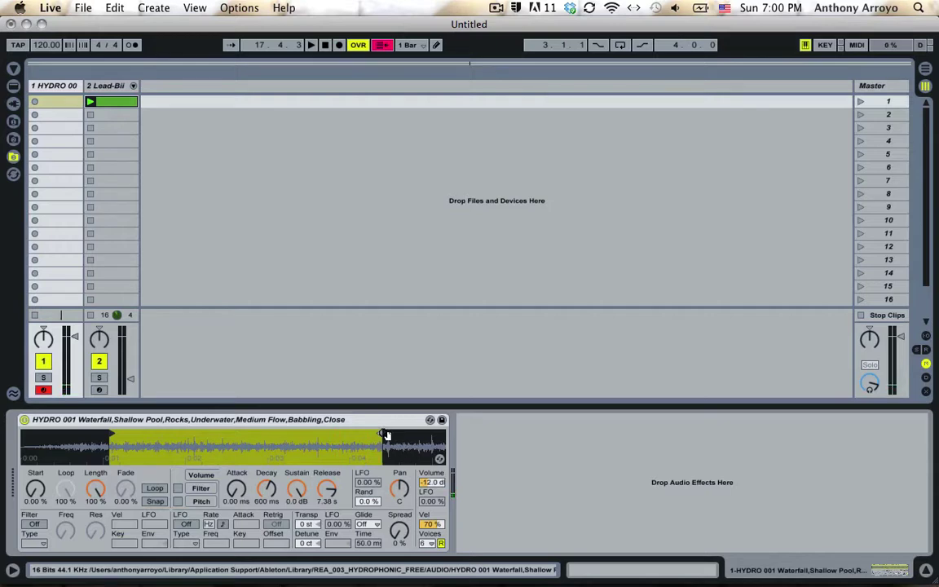
pyautogui.moveTo(379, 433)
pyautogui.mouseDown()
pyautogui.moveTo(167, 437)
pyautogui.moveTo(132, 454)
pyautogui.moveTo(171, 445)
pyautogui.mouseUp()
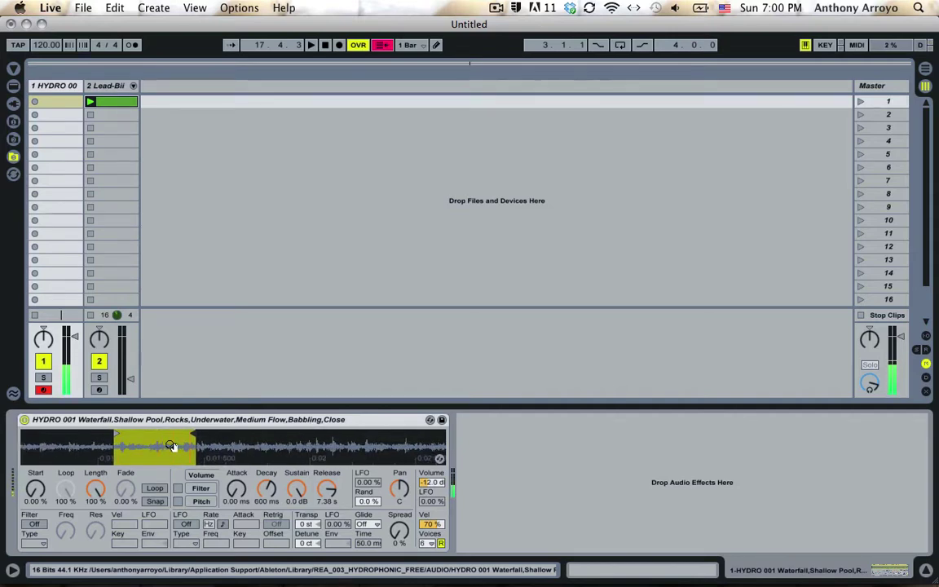
pyautogui.moveTo(172, 446); pyautogui.dragTo(243, 446)
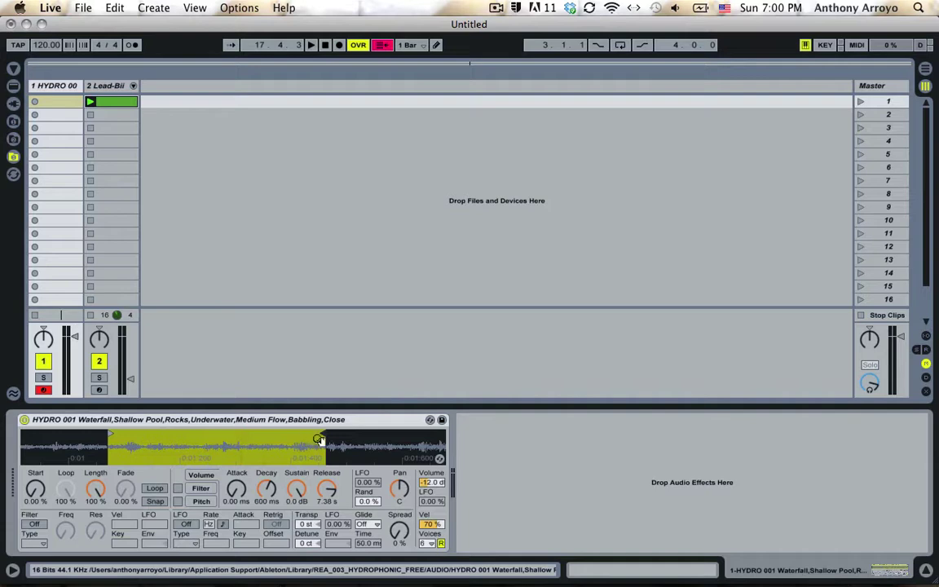
pyautogui.moveTo(323, 434)
pyautogui.mouseDown()
pyautogui.moveTo(143, 438)
pyautogui.moveTo(203, 446)
pyautogui.moveTo(307, 432)
pyautogui.moveTo(248, 433)
pyautogui.moveTo(204, 458)
pyautogui.mouseUp()
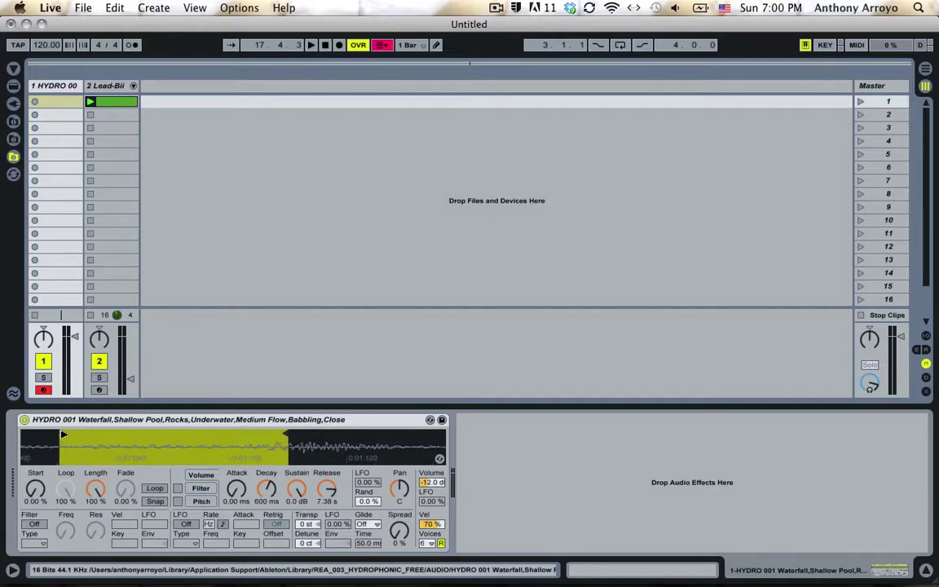
pyautogui.moveTo(66, 433)
pyautogui.mouseDown()
pyautogui.moveTo(262, 434)
pyautogui.moveTo(209, 439)
pyautogui.moveTo(220, 443)
pyautogui.moveTo(205, 445)
pyautogui.moveTo(204, 463)
pyautogui.moveTo(204, 432)
pyautogui.moveTo(170, 435)
pyautogui.mouseUp()
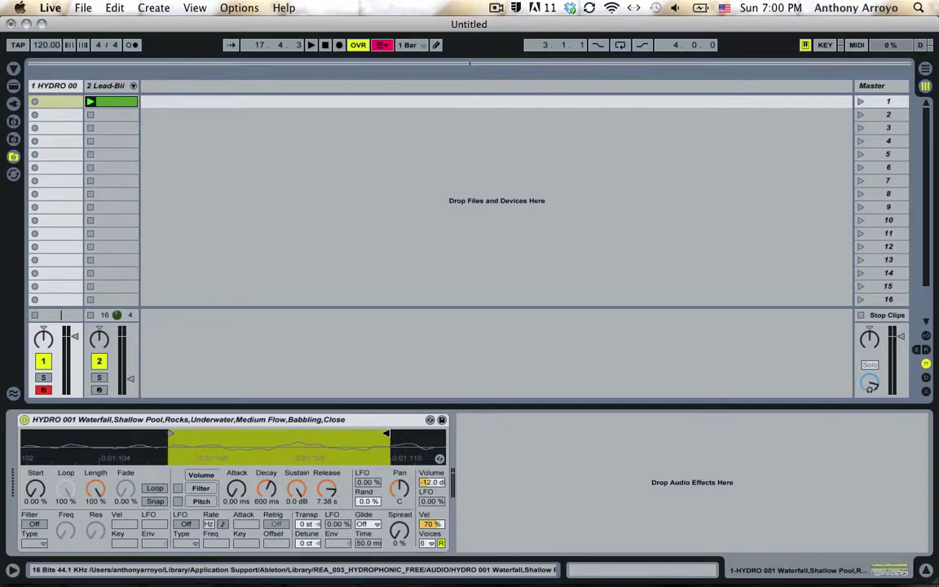
pyautogui.moveTo(387, 433); pyautogui.dragTo(373, 435)
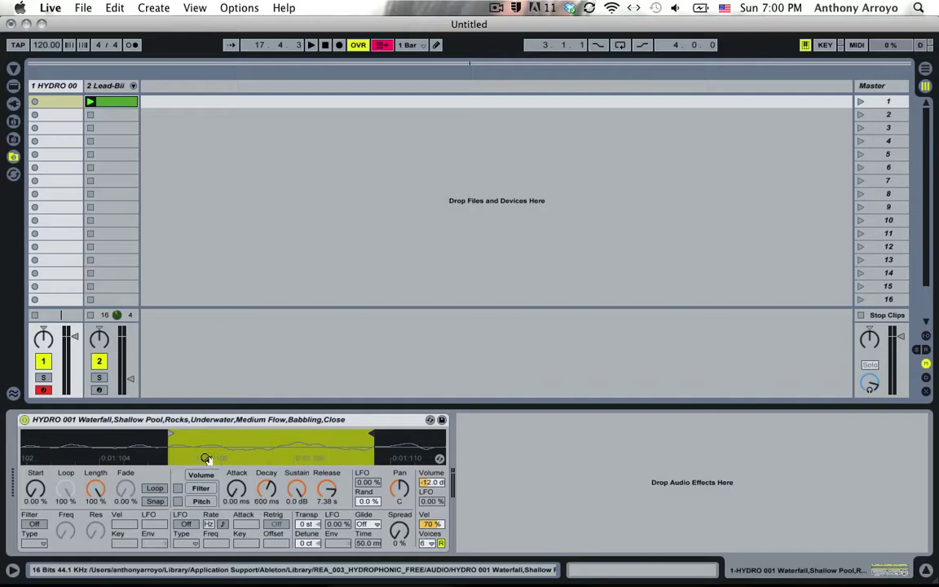
# Turn on looping for the sample slice and set the volume envelope's attack to 232 ms and release to 3.36 s
pyautogui.press('a')
pyautogui.click(156, 488)
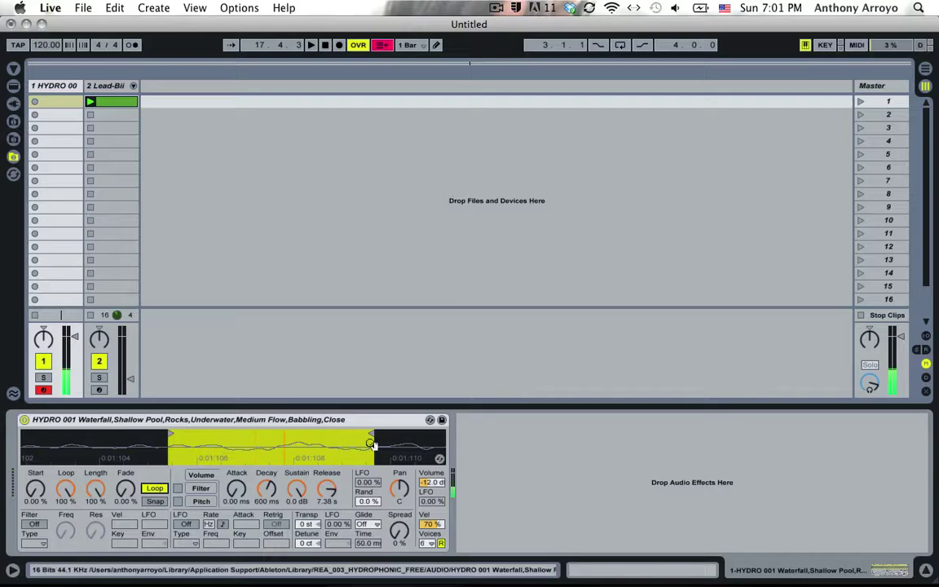
pyautogui.moveTo(331, 495)
pyautogui.mouseDown()
pyautogui.moveTo(330, 564)
pyautogui.moveTo(329, 486)
pyautogui.mouseUp()
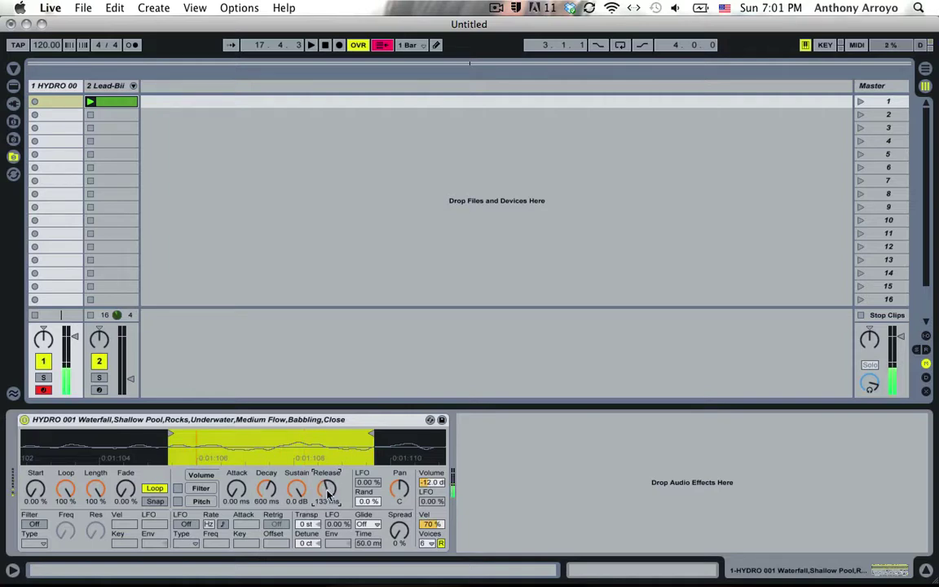
pyautogui.moveTo(234, 494); pyautogui.dragTo(239, 461)
pyautogui.moveTo(329, 497); pyautogui.dragTo(331, 490)
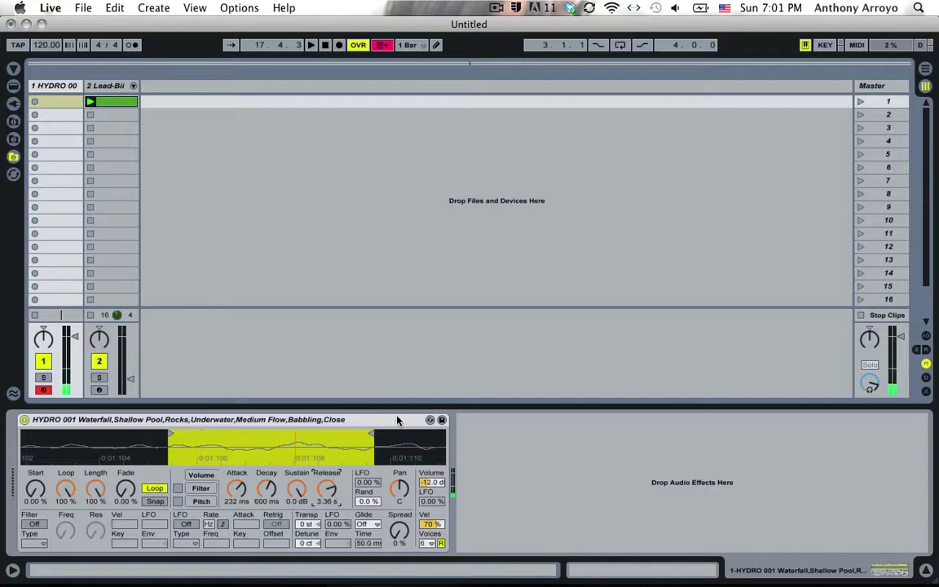
# Shorten the looped slice to end at about 1.109 seconds and rename the Simpler device Oscillator
pyautogui.moveTo(370, 435)
pyautogui.mouseDown()
pyautogui.moveTo(249, 437)
pyautogui.moveTo(323, 437)
pyautogui.mouseUp()
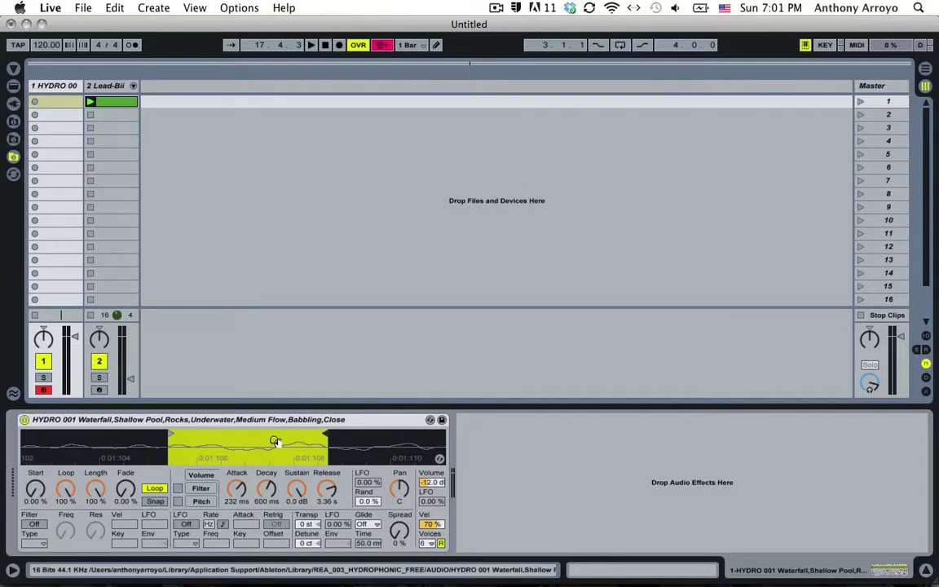
pyautogui.moveTo(300, 445)
pyautogui.mouseDown()
pyautogui.moveTo(300, 469)
pyautogui.moveTo(300, 447)
pyautogui.mouseUp()
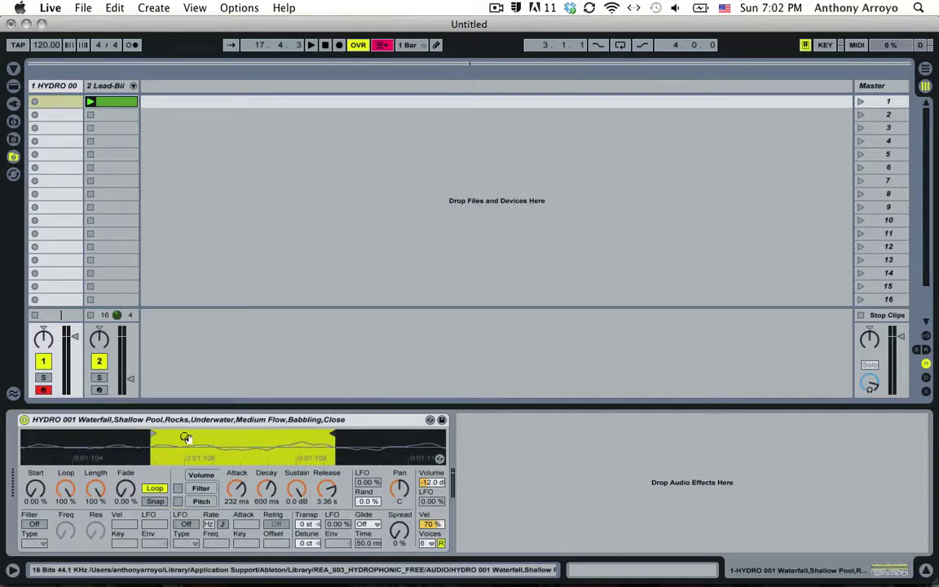
pyautogui.click(120, 424)
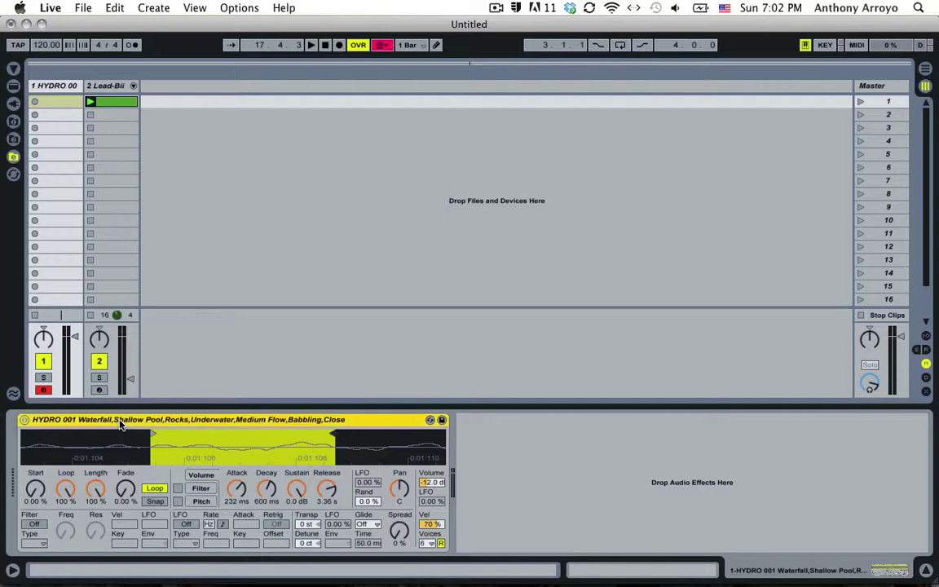
pyautogui.press('super+r')
pyautogui.write('Osci')
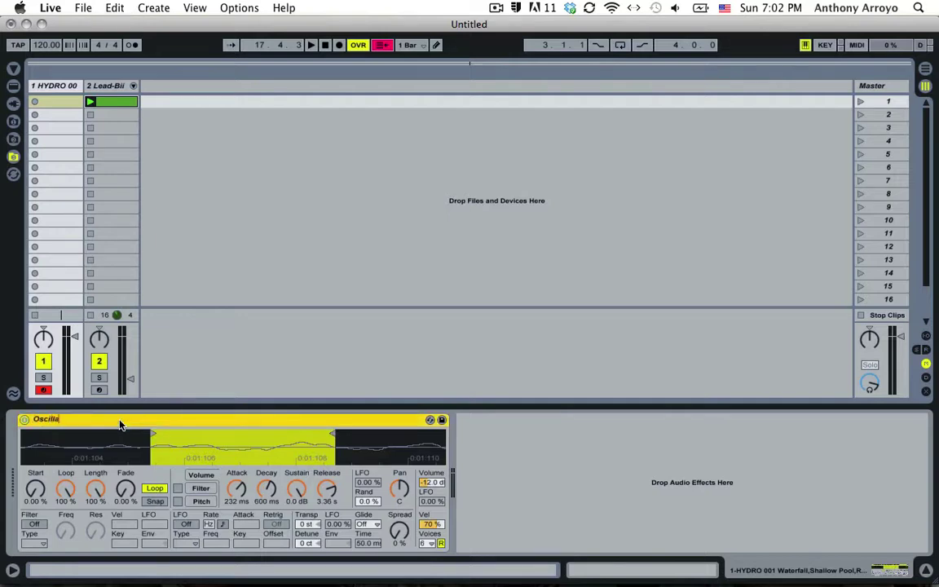
pyautogui.press('Return')
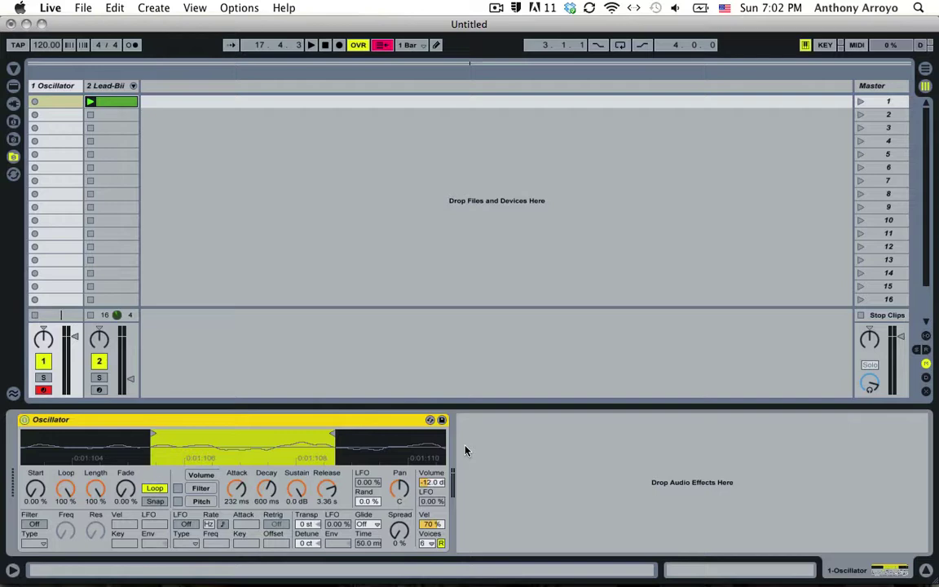
pyautogui.press('a')
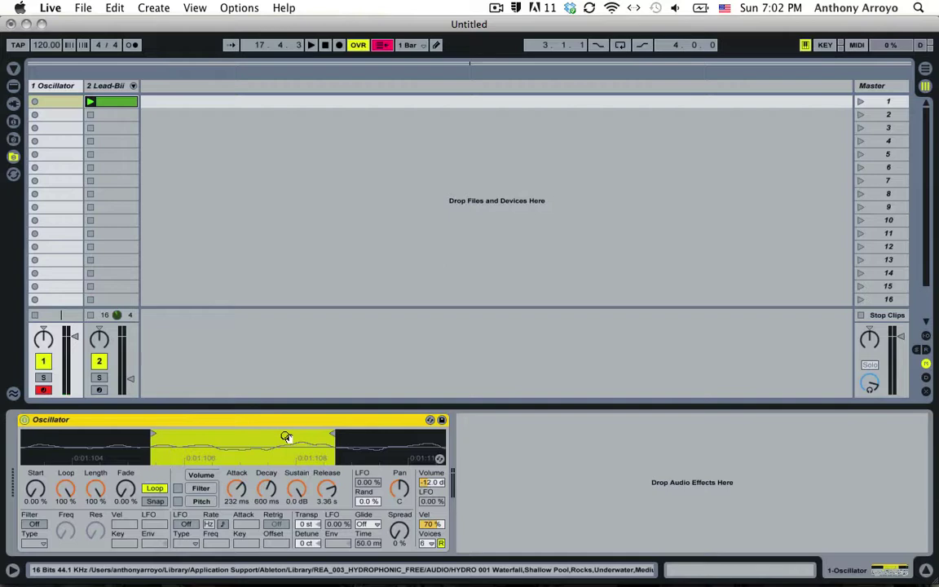
# Rename the first track, which holds the Oscillator device, as Synth
pyautogui.moveTo(285, 437); pyautogui.dragTo(286, 459)
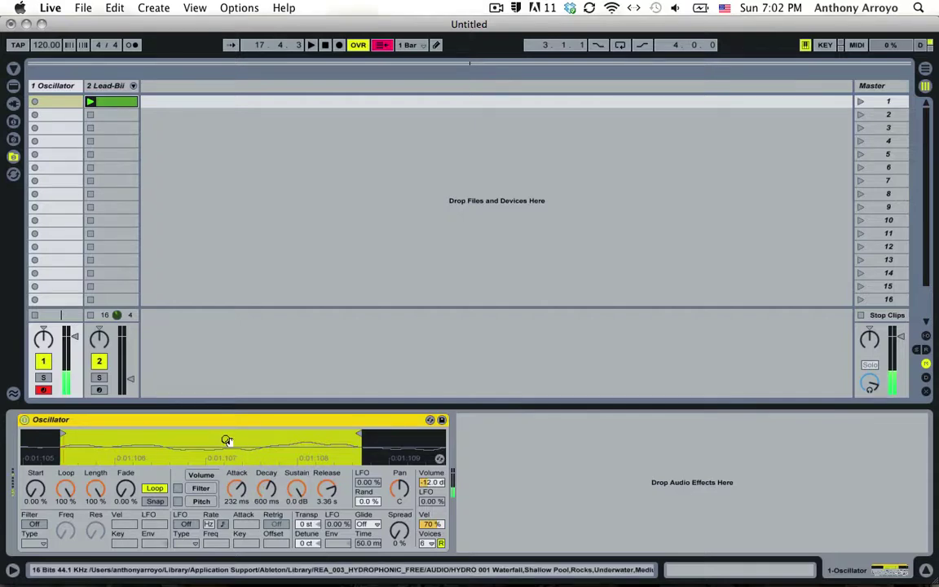
pyautogui.click(52, 87)
pyautogui.press('super+r')
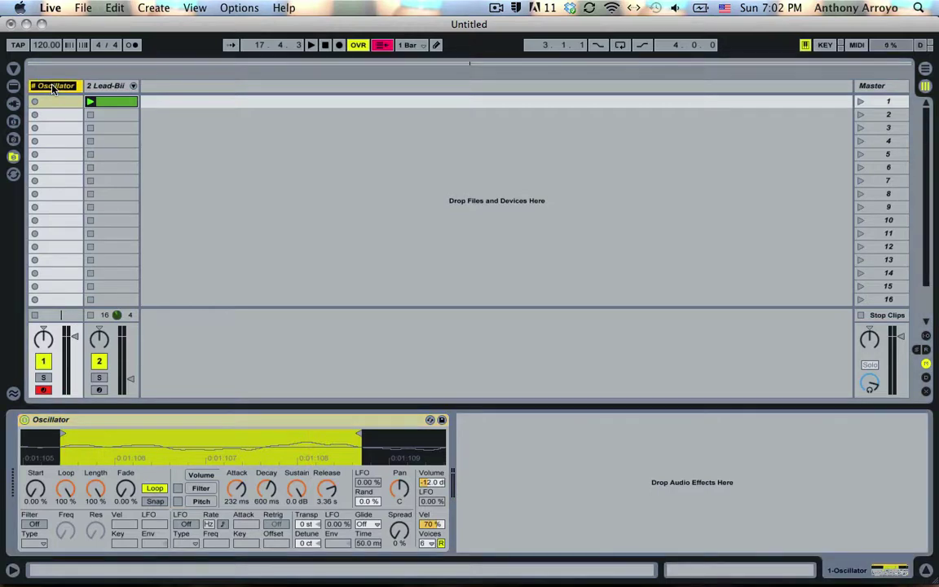
pyautogui.write('Synth')
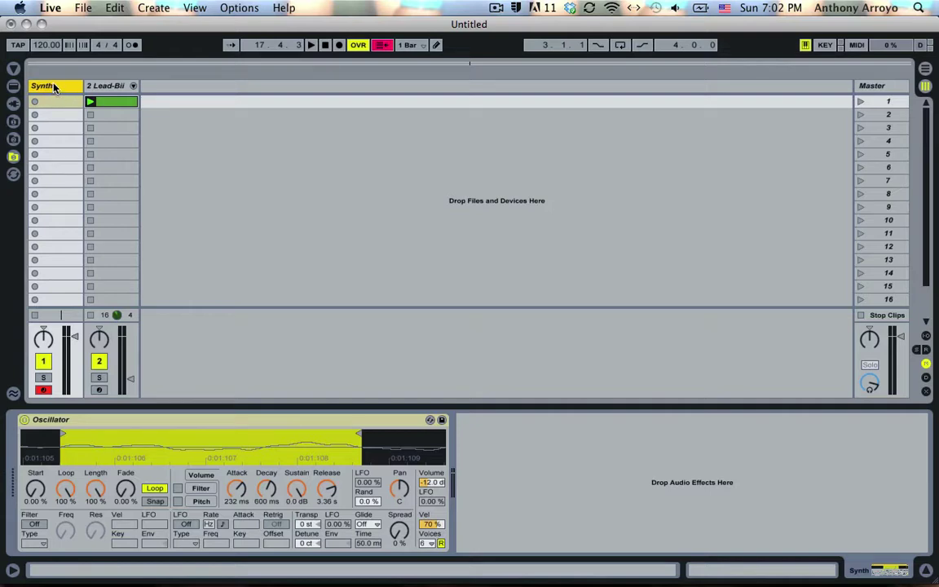
# Launch the clip on the Lead-Biig Saw track and set that track's volume to -20 dB
pyautogui.click(104, 85)
pyautogui.click(45, 87)
pyautogui.click(101, 84)
pyautogui.click(72, 85)
pyautogui.click(111, 89)
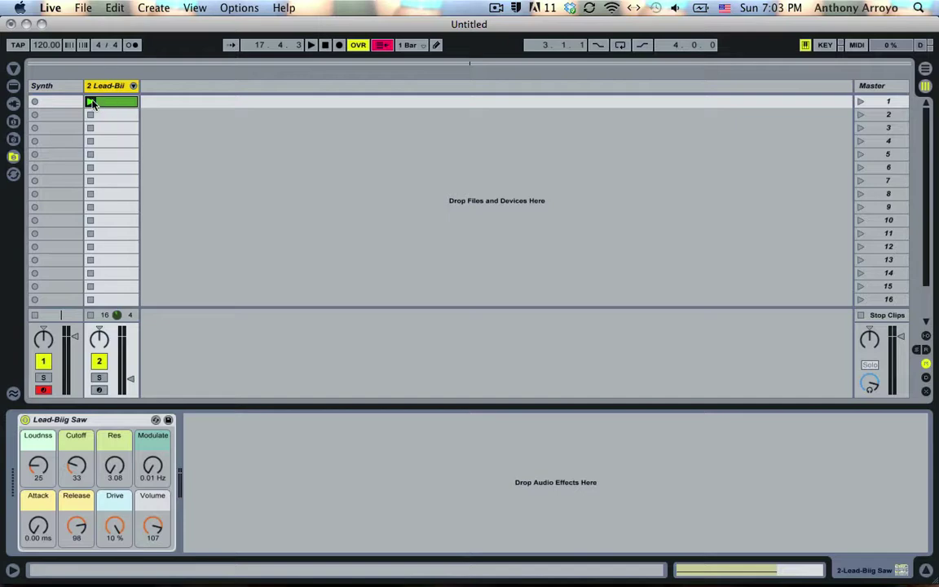
pyautogui.click(91, 103)
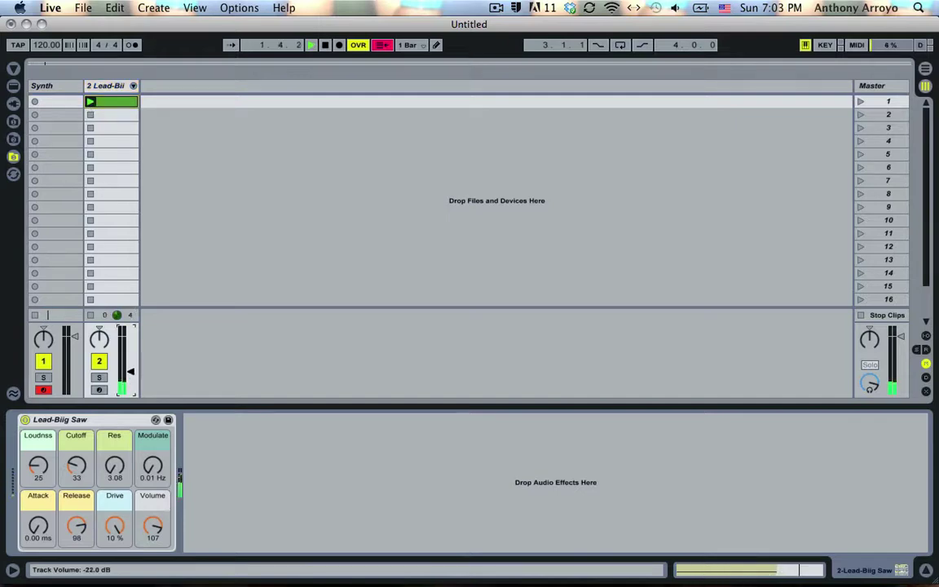
pyautogui.moveTo(131, 371); pyautogui.dragTo(130, 369)
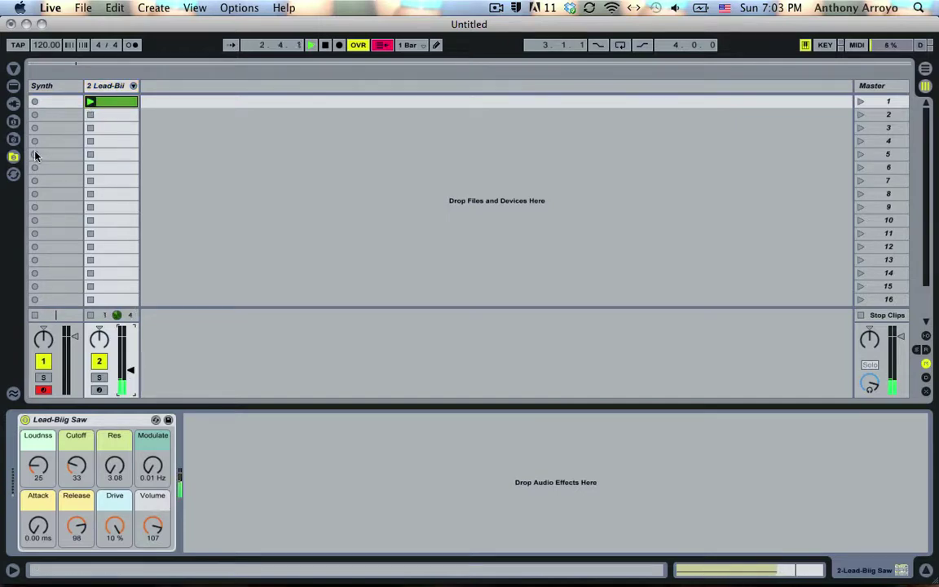
# Tune the Synth track's Oscillator to the lead by setting its transpose to -2 st and detune to -32 ct
pyautogui.click(43, 84)
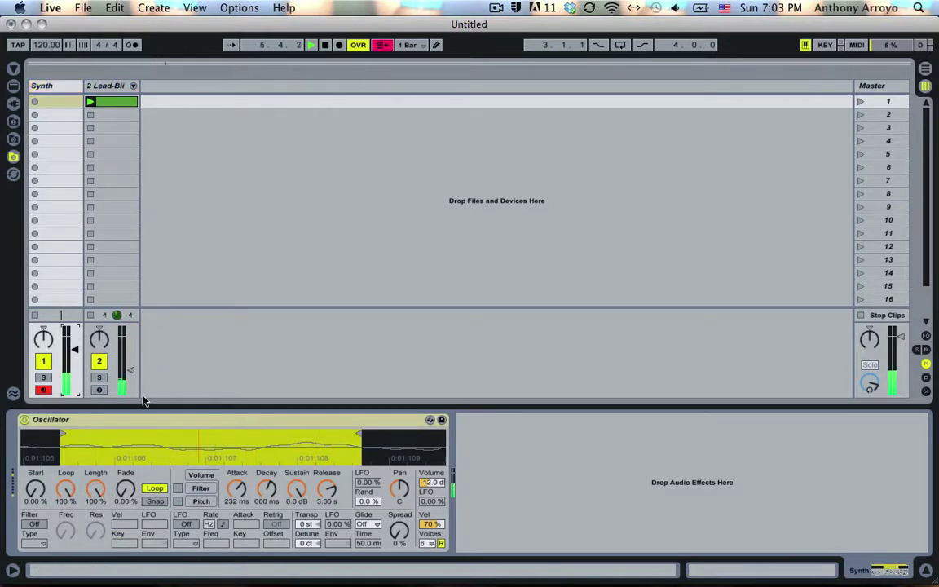
pyautogui.moveTo(308, 531)
pyautogui.mouseDown()
pyautogui.moveTo(308, 551)
pyautogui.moveTo(308, 515)
pyautogui.mouseUp()
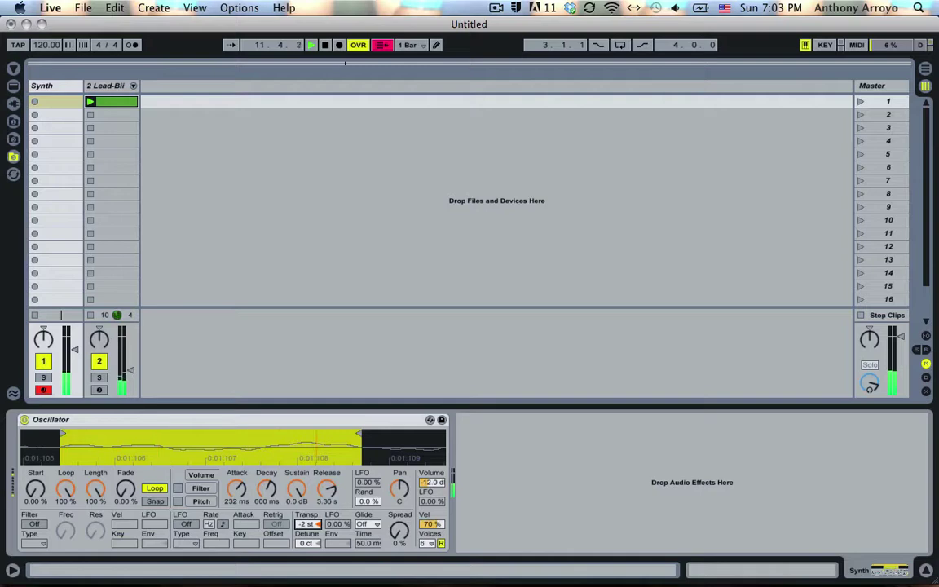
pyautogui.moveTo(308, 523); pyautogui.dragTo(308, 586)
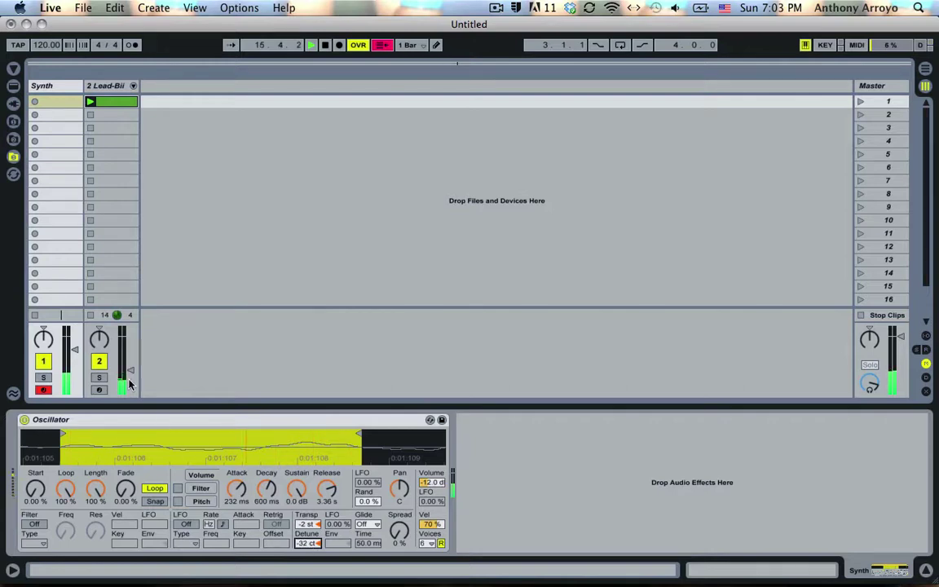
# Restart playback from the beginning to audition the tuned Oscillator against the lead clip, and stop it
pyautogui.press('space')
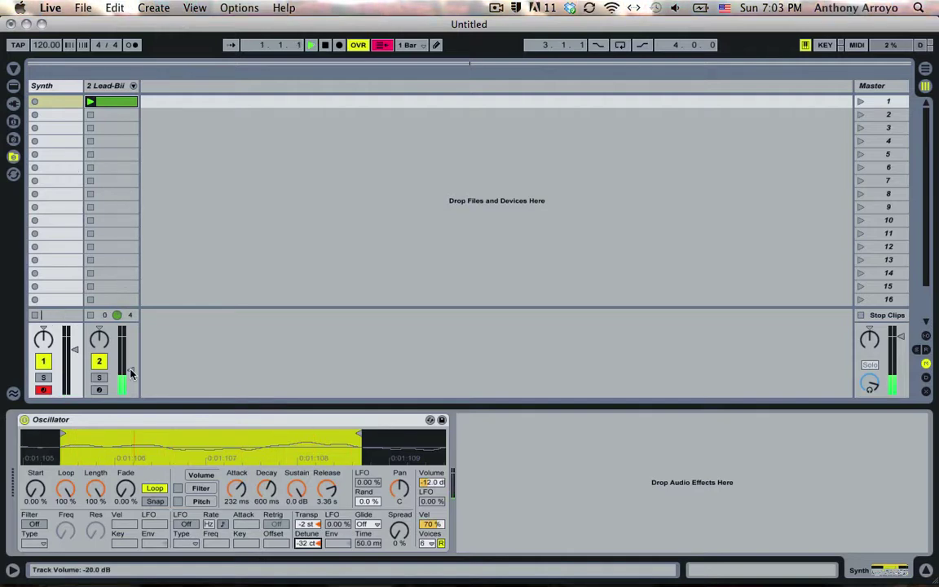
pyautogui.press('space')
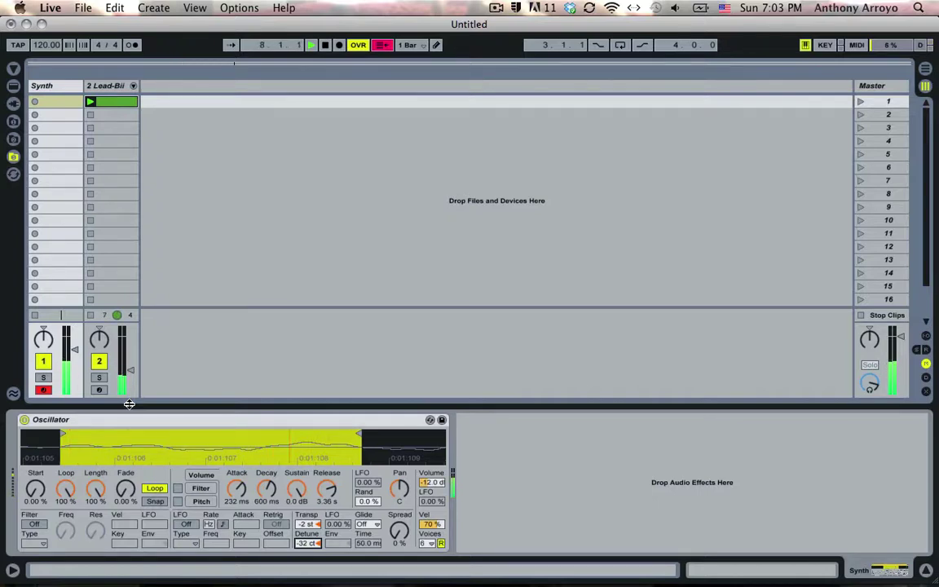
pyautogui.press('space')
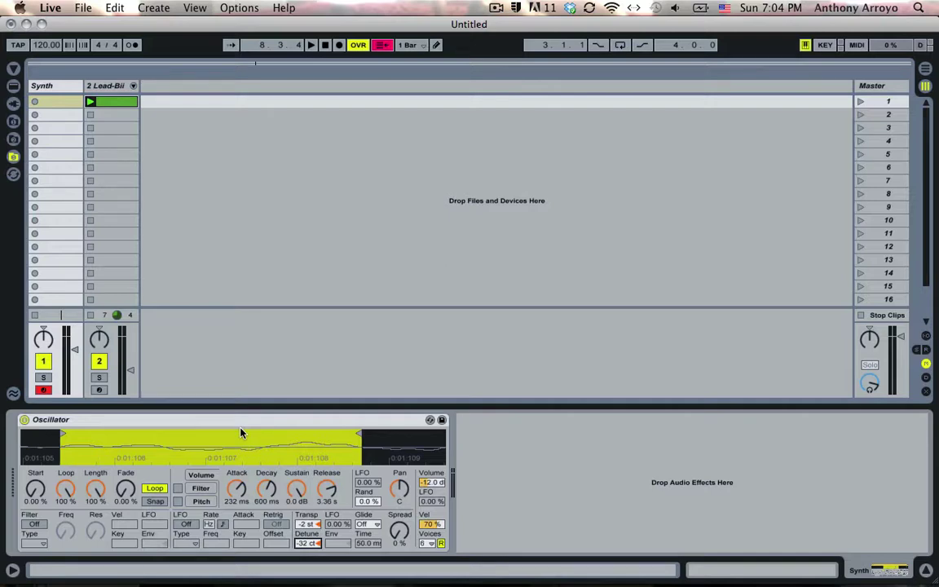
pyautogui.press('super+Tab')
pyautogui.press('super+Tab')
pyautogui.press('super+shift+Tab')
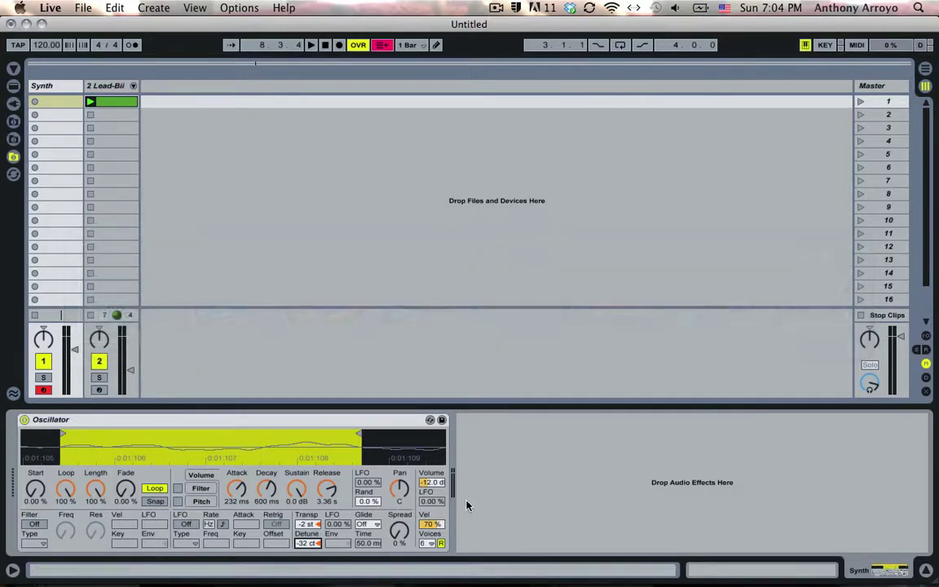